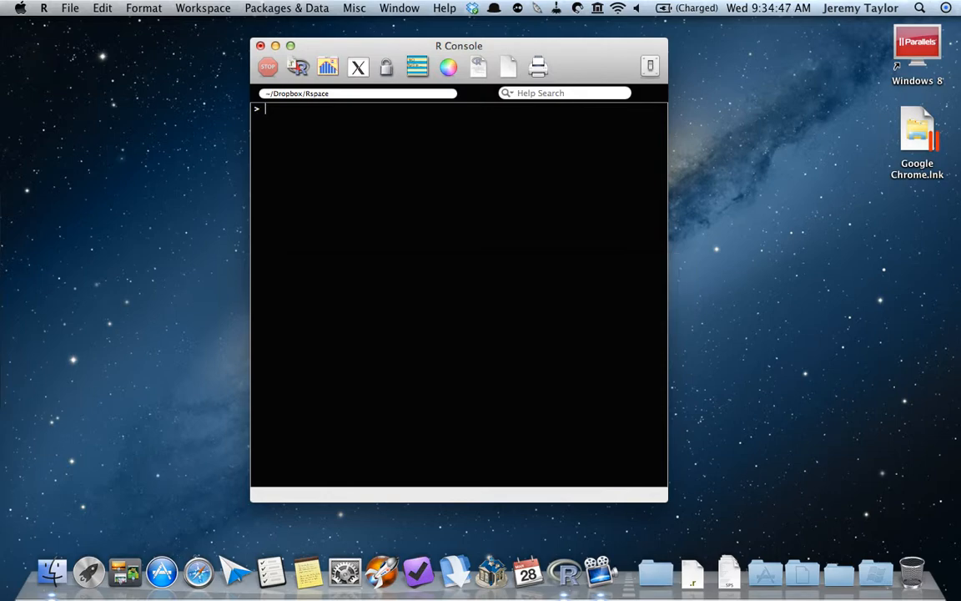
Step: Print the full contents of dataset in the console and look through all its rows
{"action": "type", "text": "dataset"}
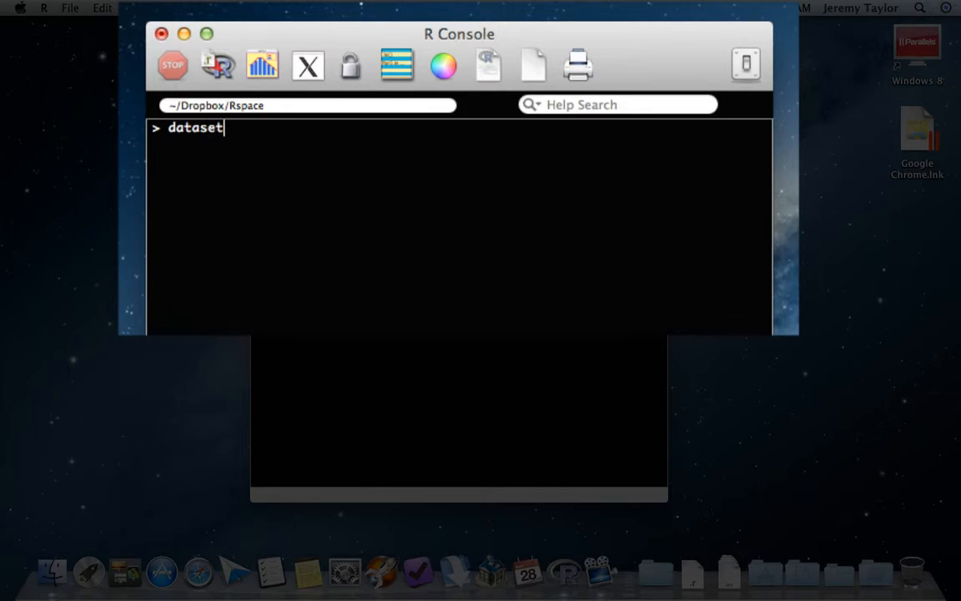
{"action": "key", "text": "Return"}
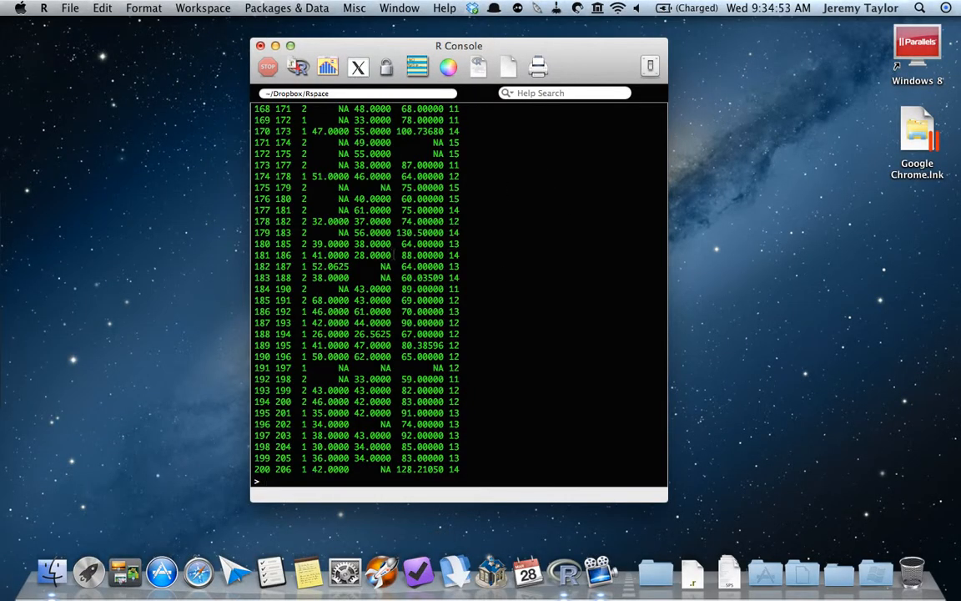
{"action": "scroll", "coordinate": [392, 255], "scroll_direction": "up", "scroll_amount": 3}
{"action": "scroll", "coordinate": [393, 255], "scroll_direction": "up", "scroll_amount": 20}
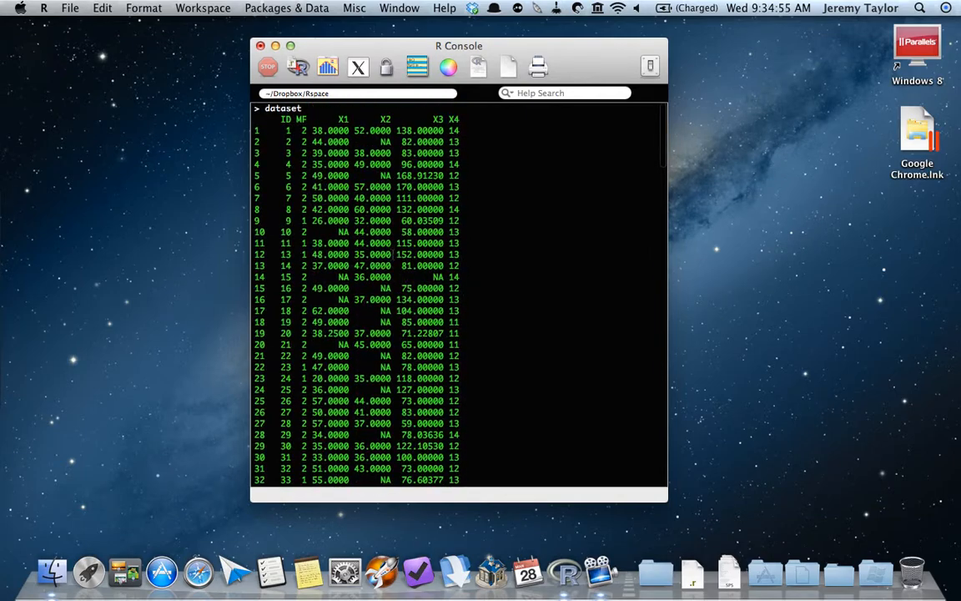
{"action": "scroll", "coordinate": [393, 254], "scroll_direction": "down", "scroll_amount": 20}
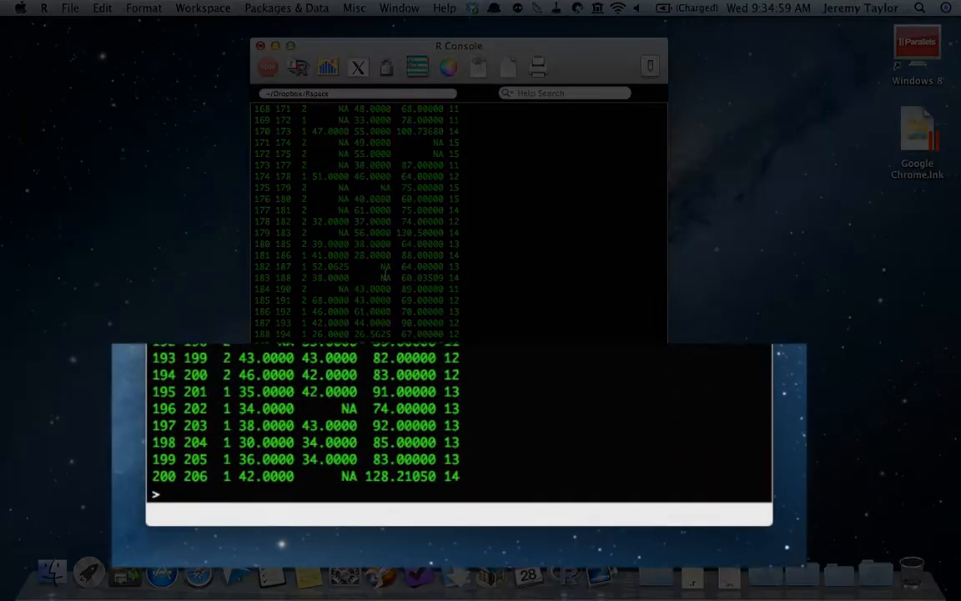
Step: List the variable names with names(dataset) and preview the first rows with head(dataset)
{"action": "type", "text": "names(datas"}
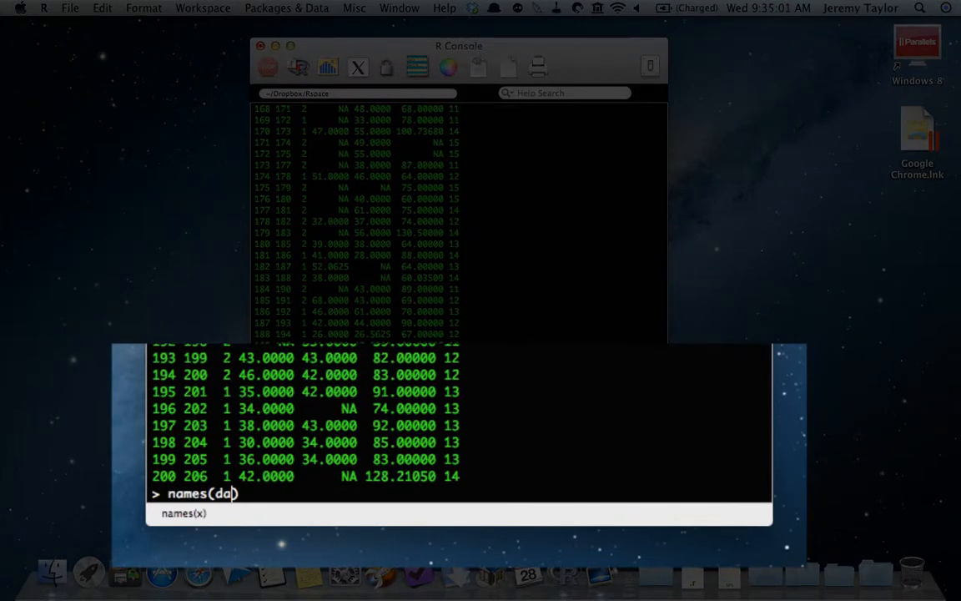
{"action": "type", "text": "et"}
{"action": "key", "text": "Return"}
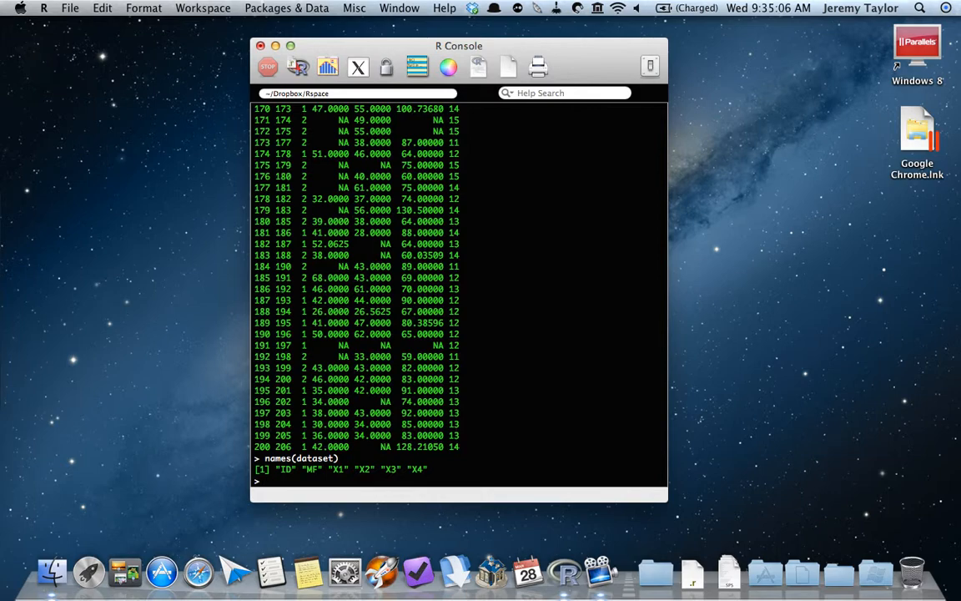
{"action": "type", "text": "head("}
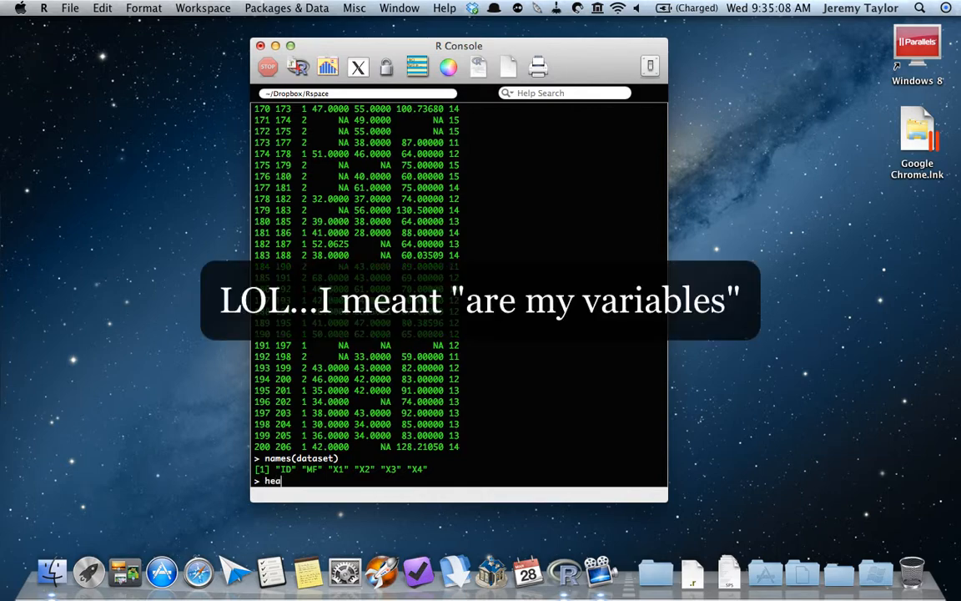
{"action": "type", "text": "dataset"}
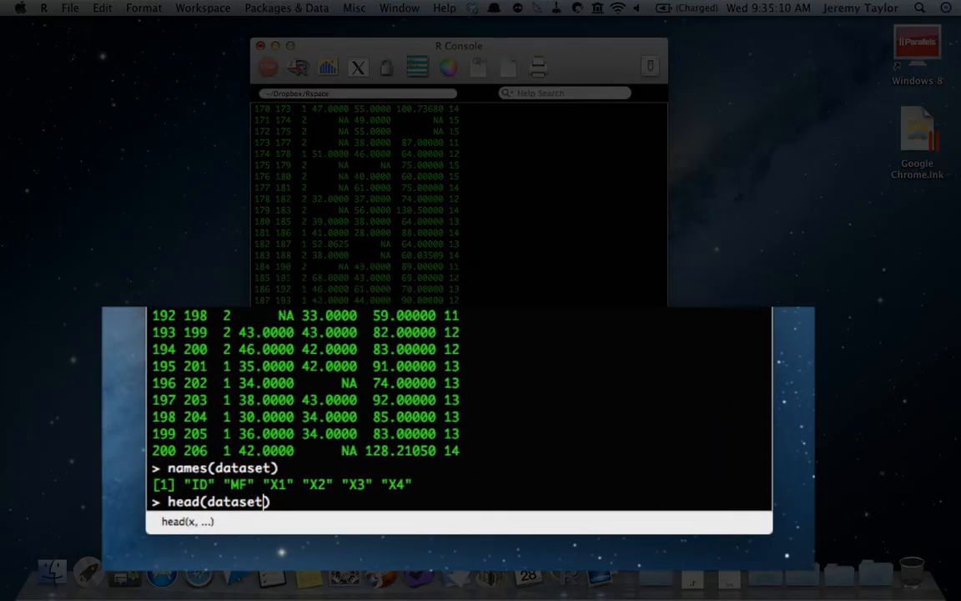
{"action": "key", "text": "Return"}
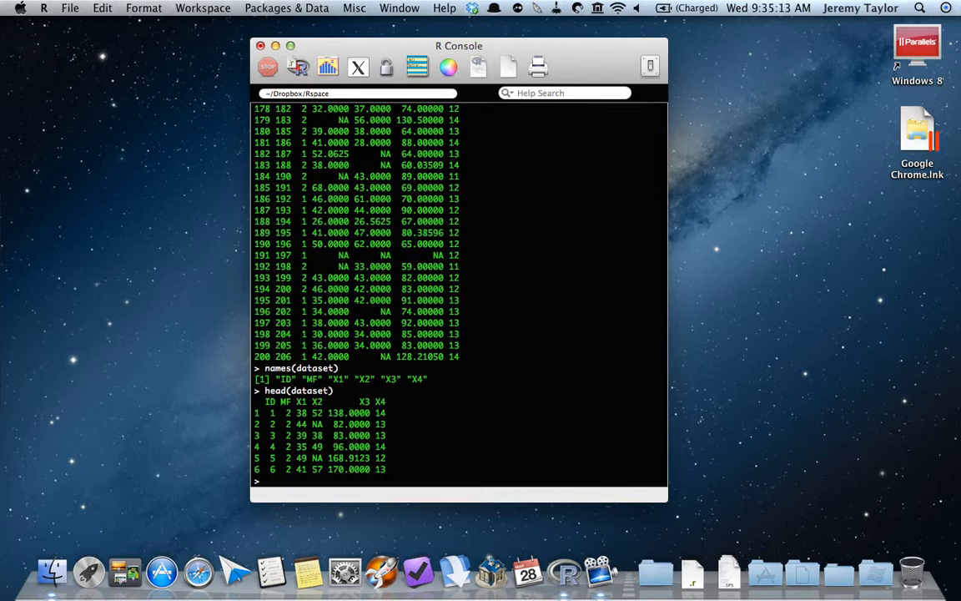
Step: Open dataset for editing with edit(dataset) and look through its rows from first to last
{"action": "type", "text": "edit(dataset"}
{"action": "key", "text": "Return"}
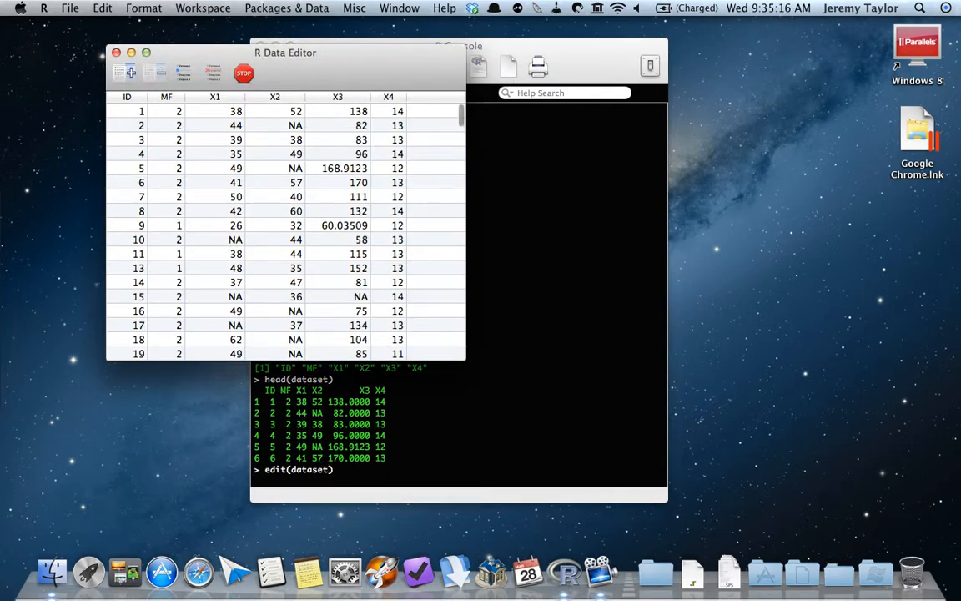
{"action": "scroll", "coordinate": [204, 179], "scroll_direction": "down", "scroll_amount": 20}
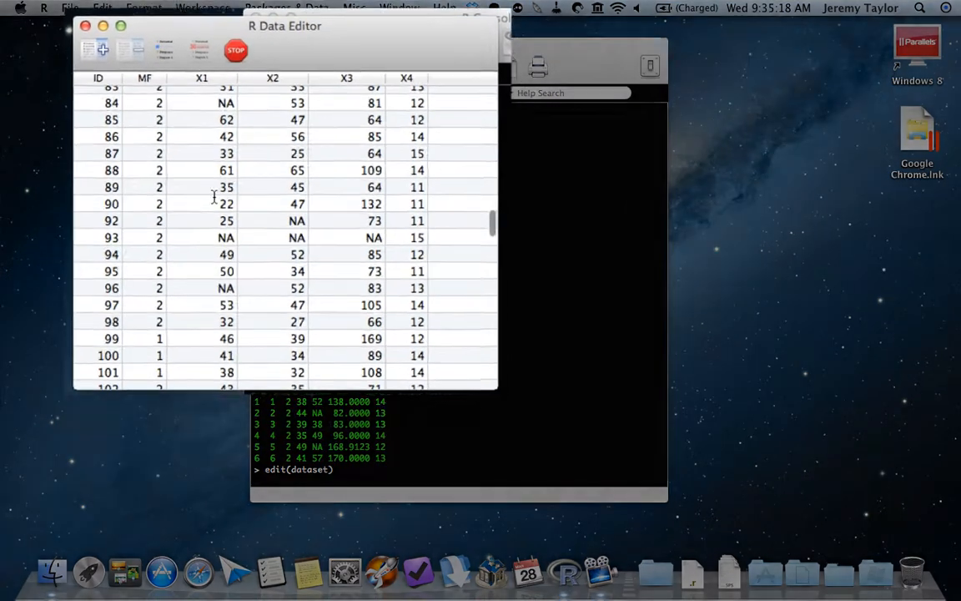
{"action": "scroll", "coordinate": [206, 209], "scroll_direction": "down", "scroll_amount": 20}
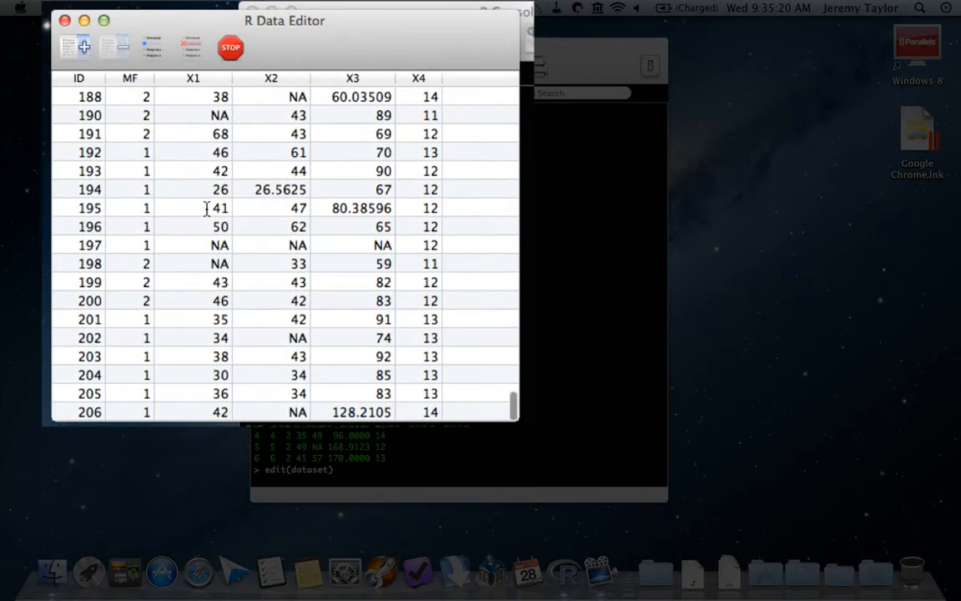
{"action": "scroll", "coordinate": [206, 209], "scroll_direction": "up", "scroll_amount": 20}
{"action": "scroll", "coordinate": [209, 242], "scroll_direction": "up", "scroll_amount": 10}
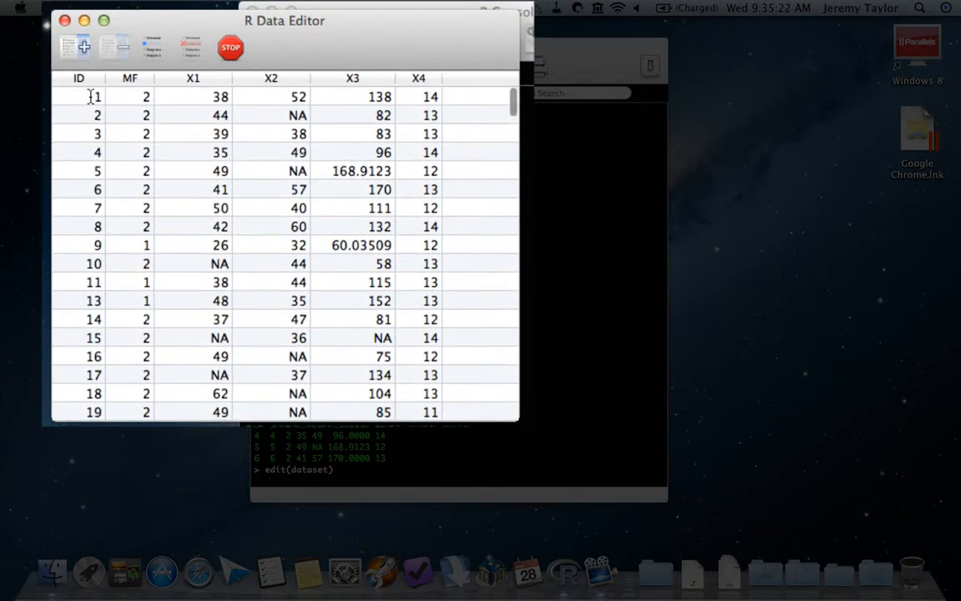
Step: Set the MF value of the first row, ID 1, to 1 in the data editor
{"action": "left_click", "coordinate": [92, 97]}
{"action": "double_click", "coordinate": [91, 97]}
{"action": "key", "text": "Tab"}
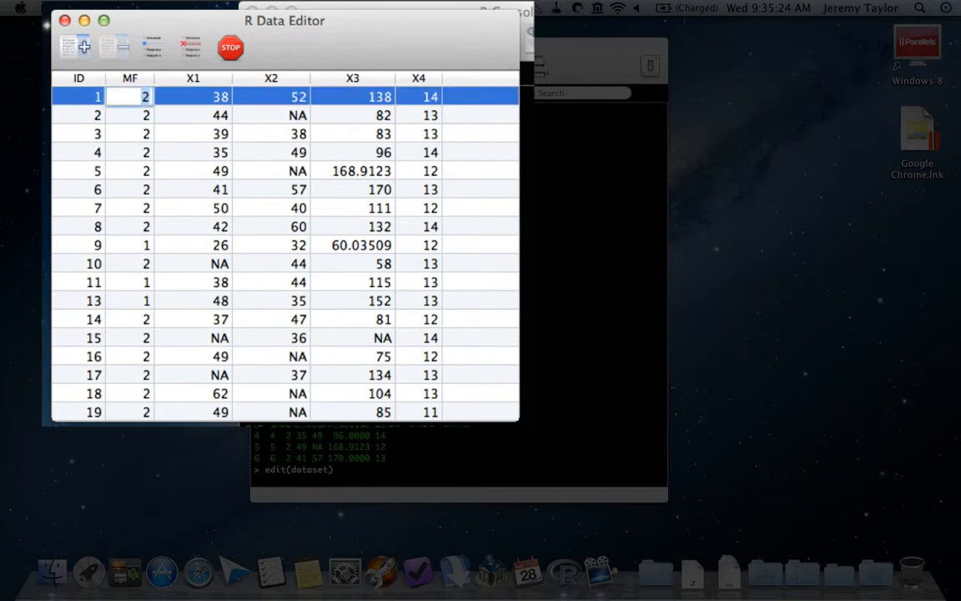
{"action": "type", "text": "1"}
{"action": "key", "text": "Tab"}
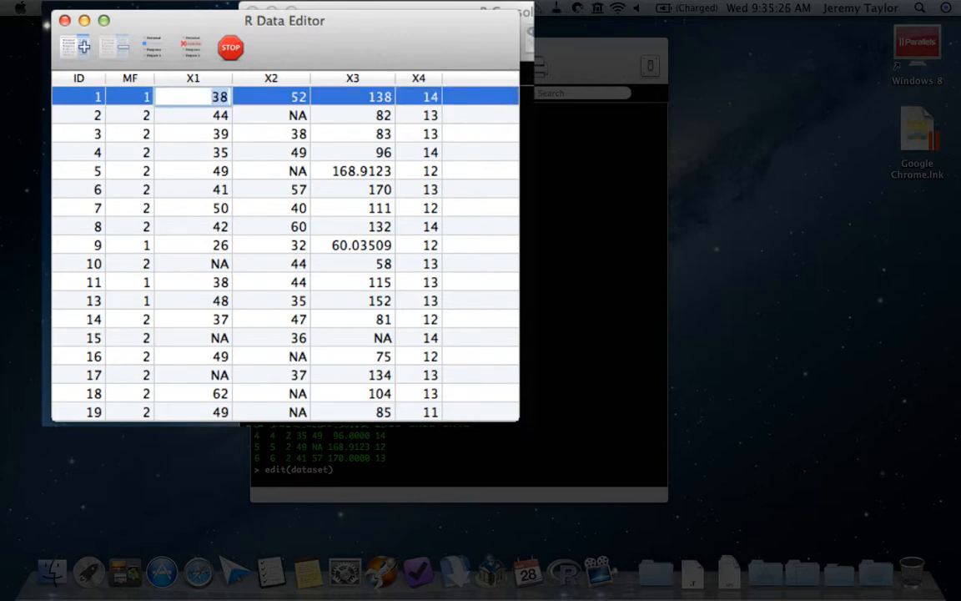
Step: Set the MF value of the row with ID 1 to 2 and close the data editor
{"action": "key", "text": "shift+Tab"}
{"action": "type", "text": "2"}
{"action": "key", "text": "Tab"}
{"action": "key", "text": "super+w"}
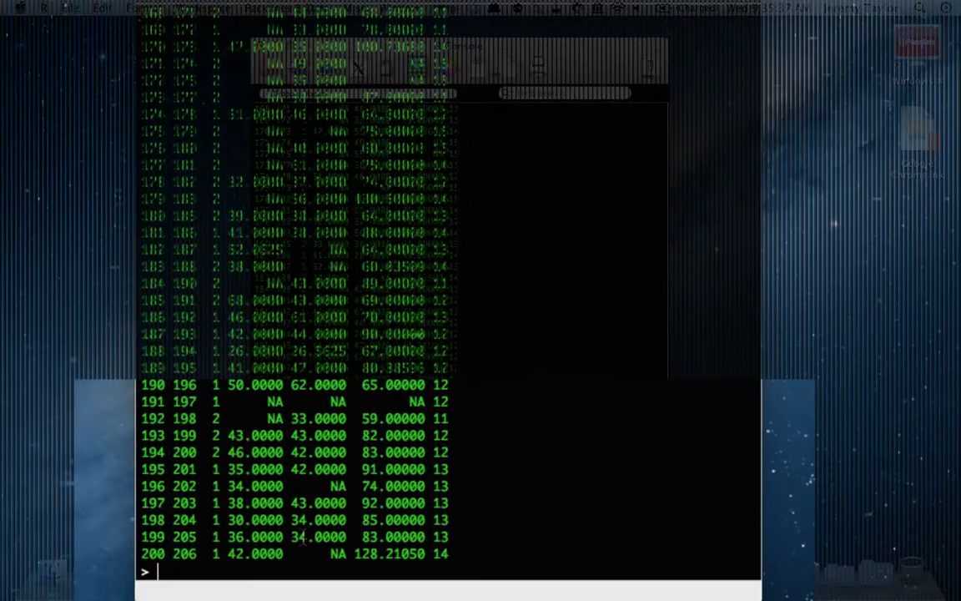
Step: Print only the first 20 rows of dataset with all columns, using the row index dataset[1:20,]
{"action": "type", "text": "dataset"}
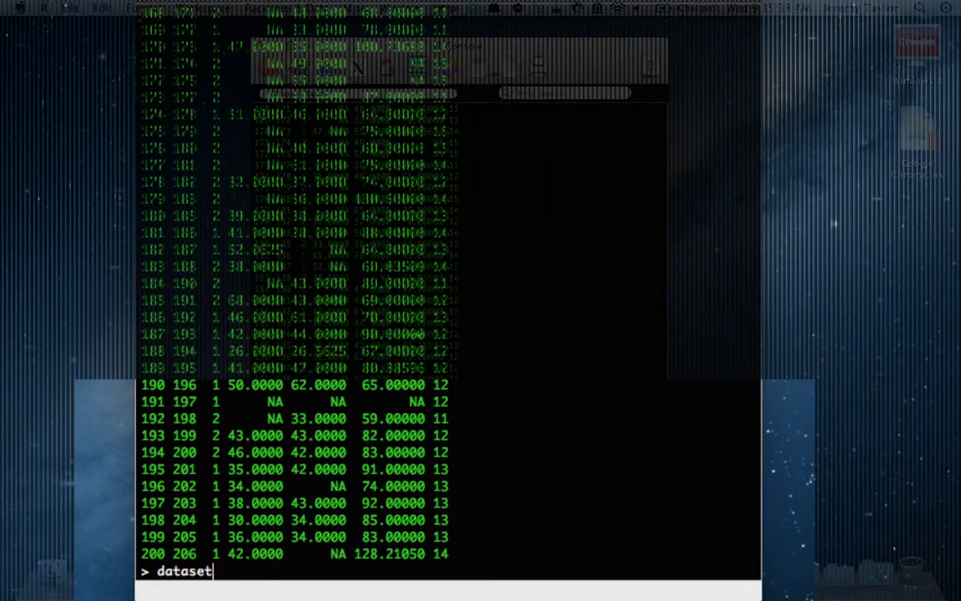
{"action": "type", "text": "[,1:20"}
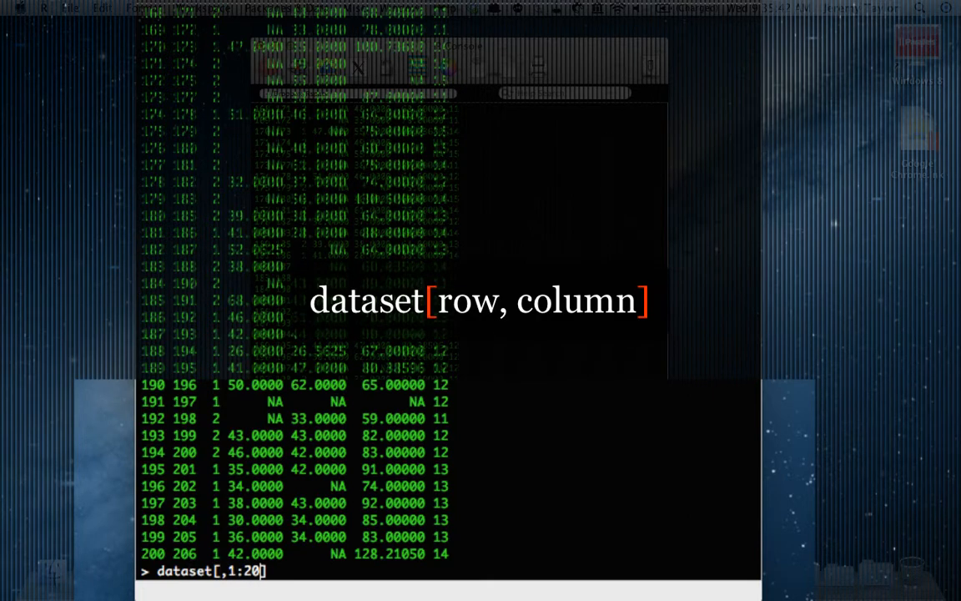
{"action": "key", "text": "shift+Left"}
{"action": "key", "text": "shift+Left"}
{"action": "key", "text": "shift+Left"}
{"action": "key", "text": "shift+Left"}
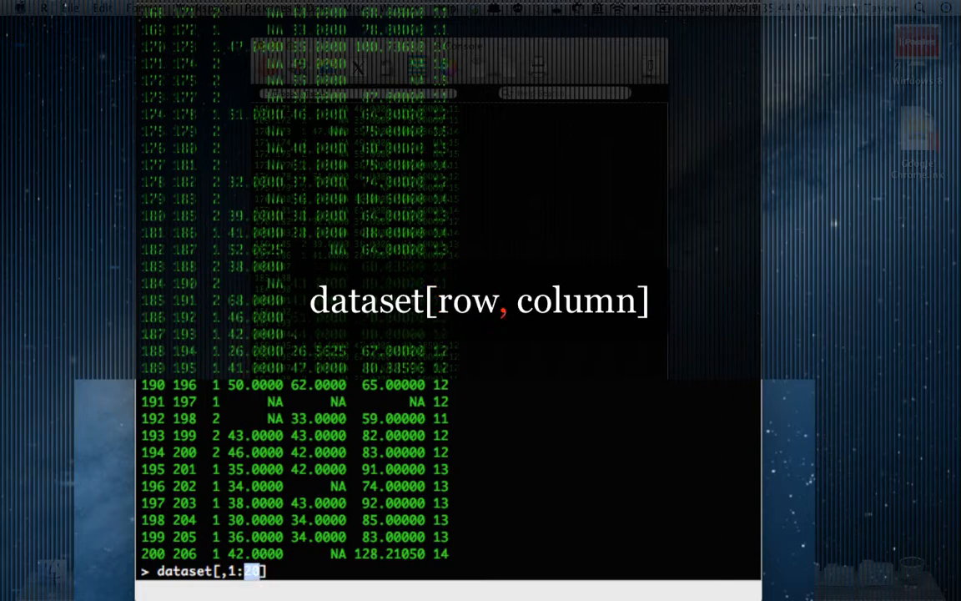
{"action": "key", "text": "BackSpace"}
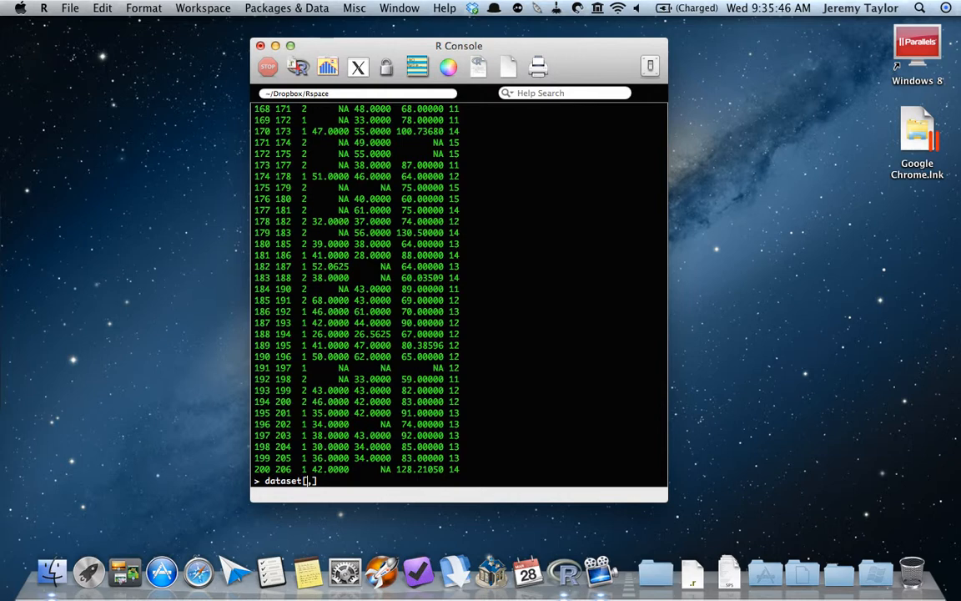
{"action": "type", "text": "1:20"}
{"action": "key", "text": "Return"}
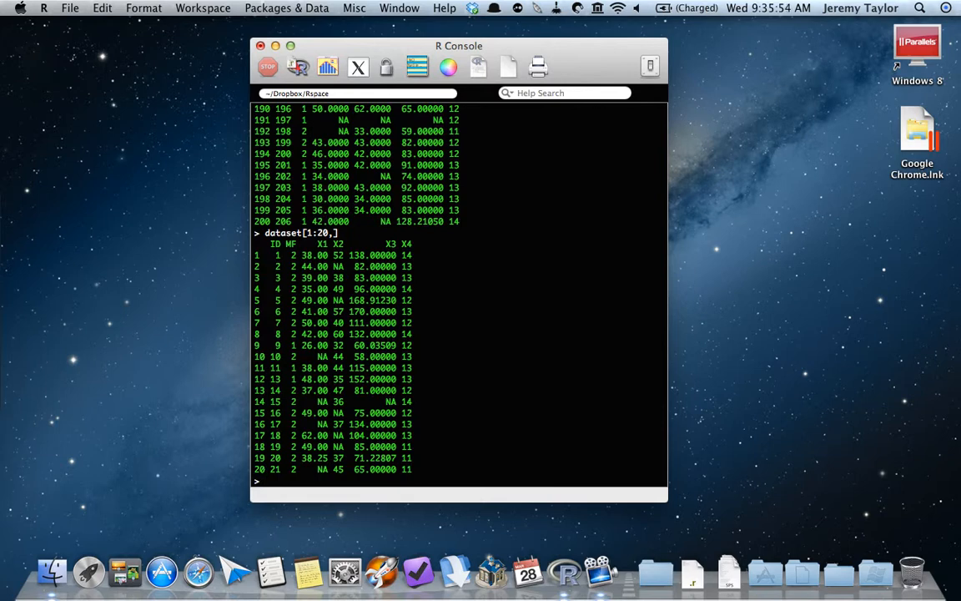
Step: Create dataset.b as a data frame of dataset without its fifth column: dataset.b<-as.data.frame(dataset[,-5])
{"action": "type", "text": "dataset.b<-a"}
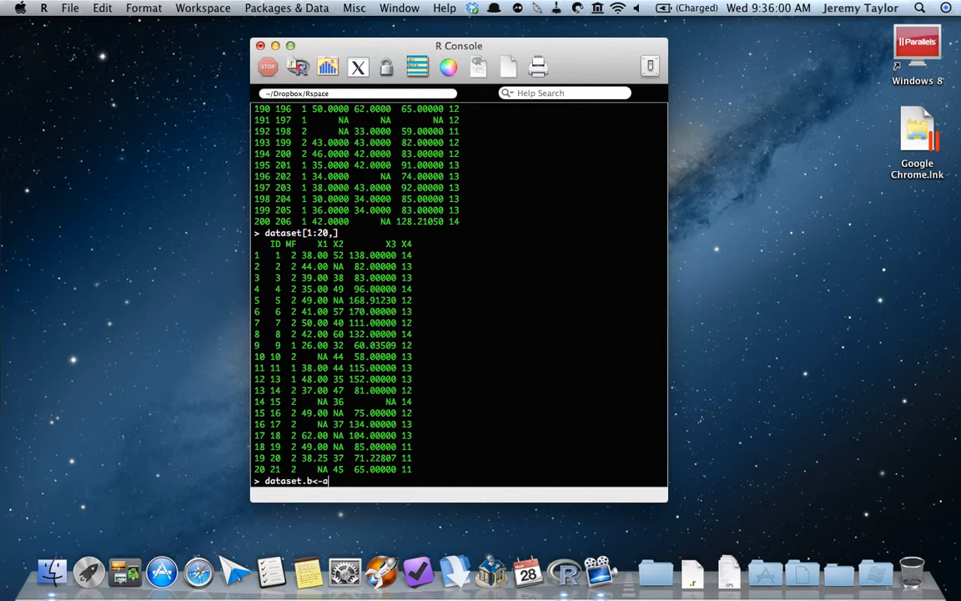
{"action": "type", "text": "s.data.frame"}
{"action": "type", "text": "(dataset"}
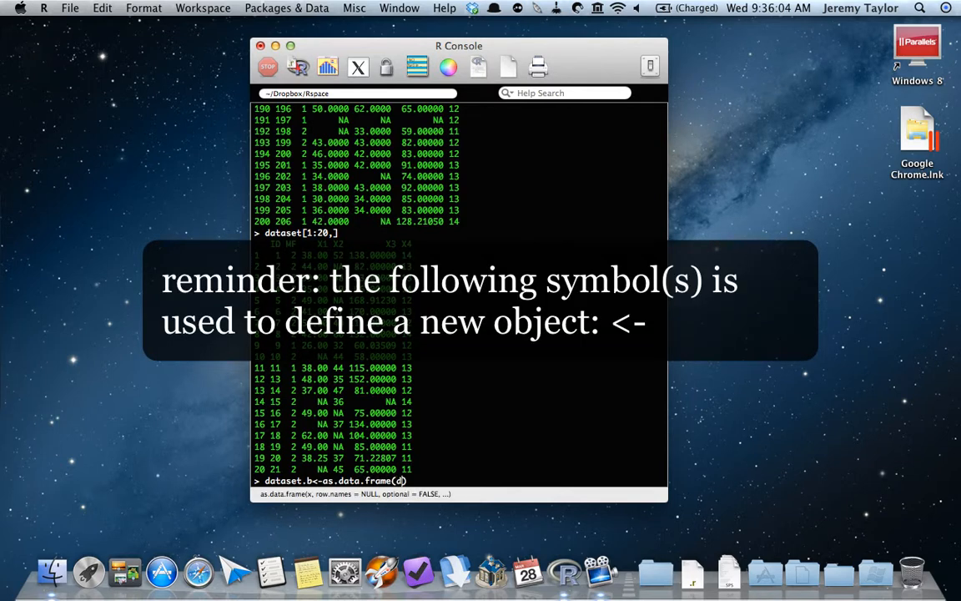
{"action": "type", "text": "[,"}
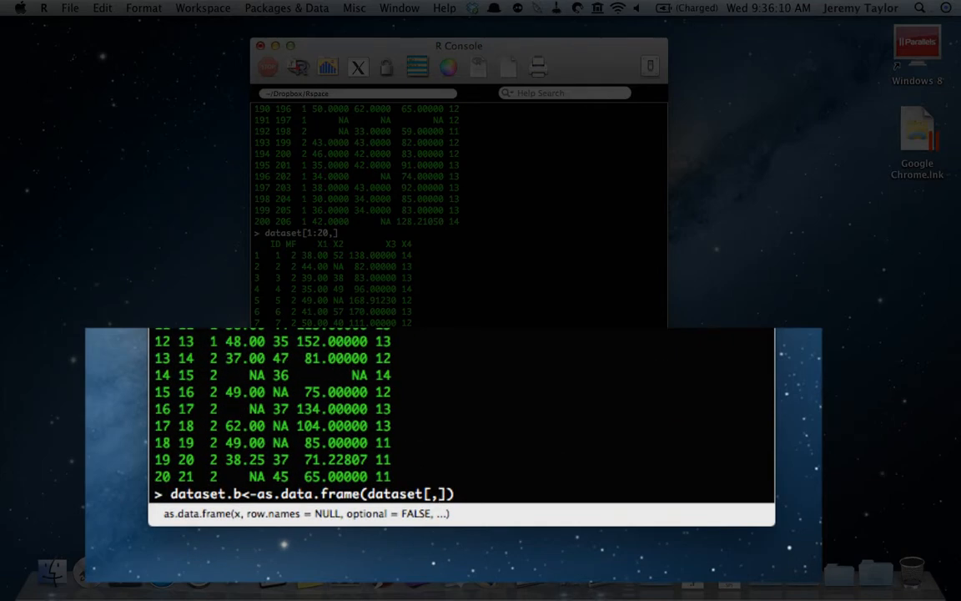
{"action": "type", "text": "-5"}
{"action": "key", "text": "Return"}
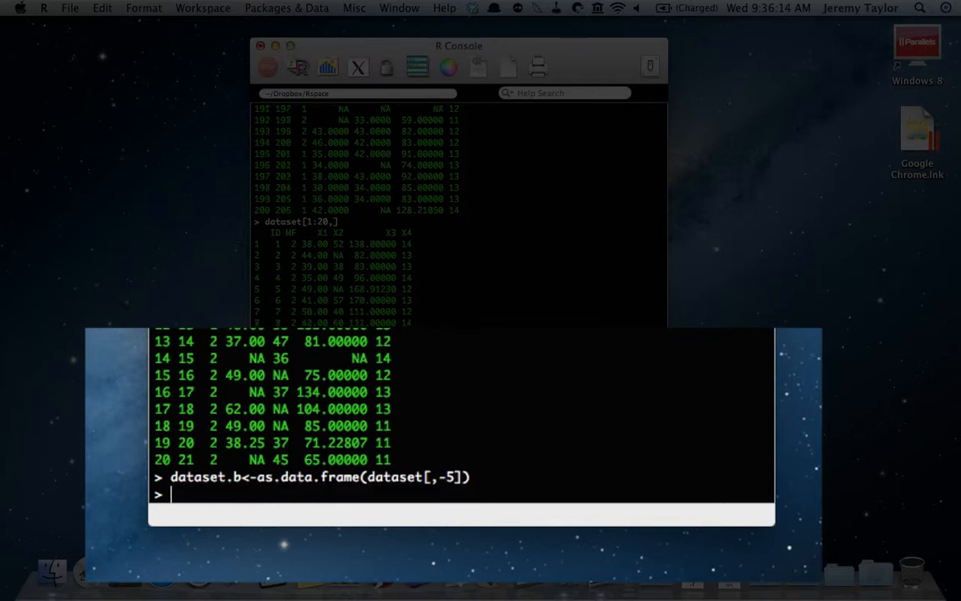
Step: Preview the first rows of the new data frame with head(dataset.b)
{"action": "type", "text": "head(dat"}
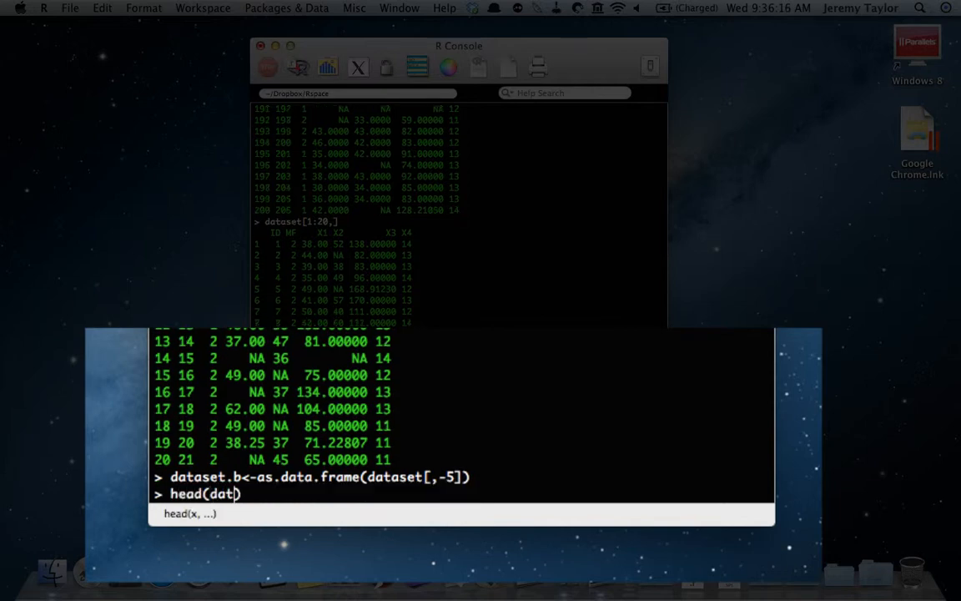
{"action": "type", "text": "aset.b"}
{"action": "key", "text": "Return"}
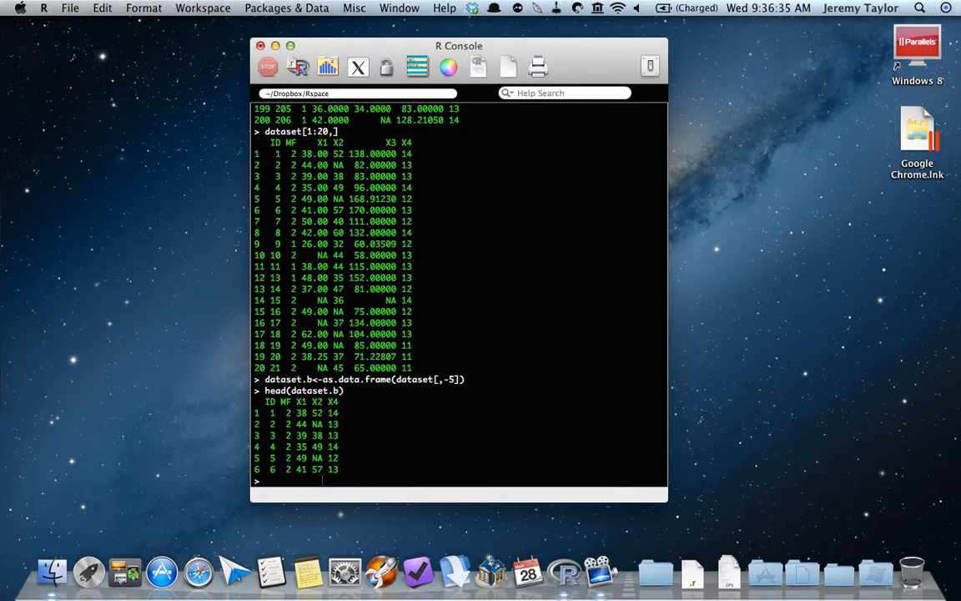
Step: Try to create dataset.c from columns 5 to 7 with dataset.c<-as.data.frame(dataset[,5:7])
{"action": "type", "text": "dataset.c<-as.data.fra"}
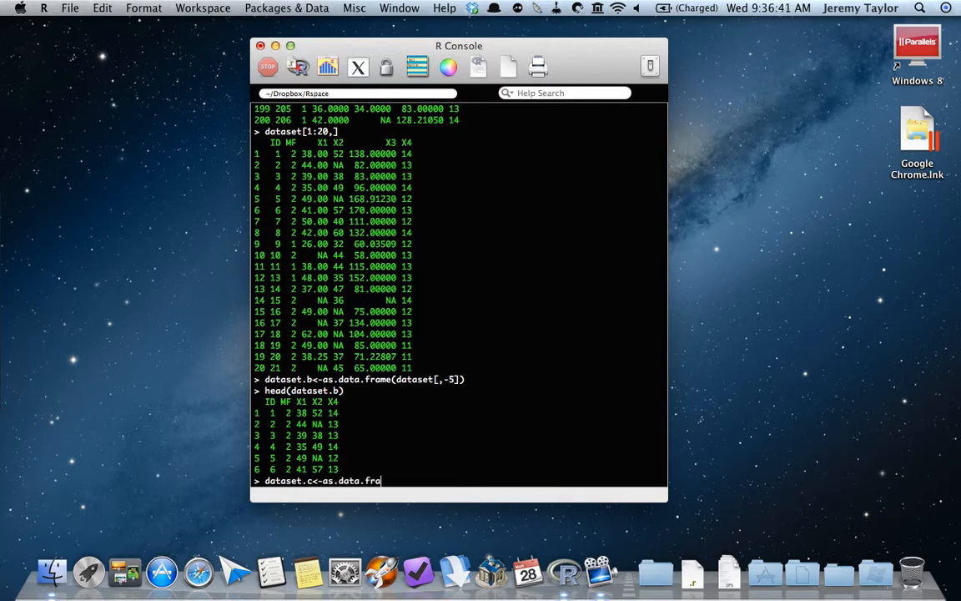
{"action": "type", "text": "me(dataset"}
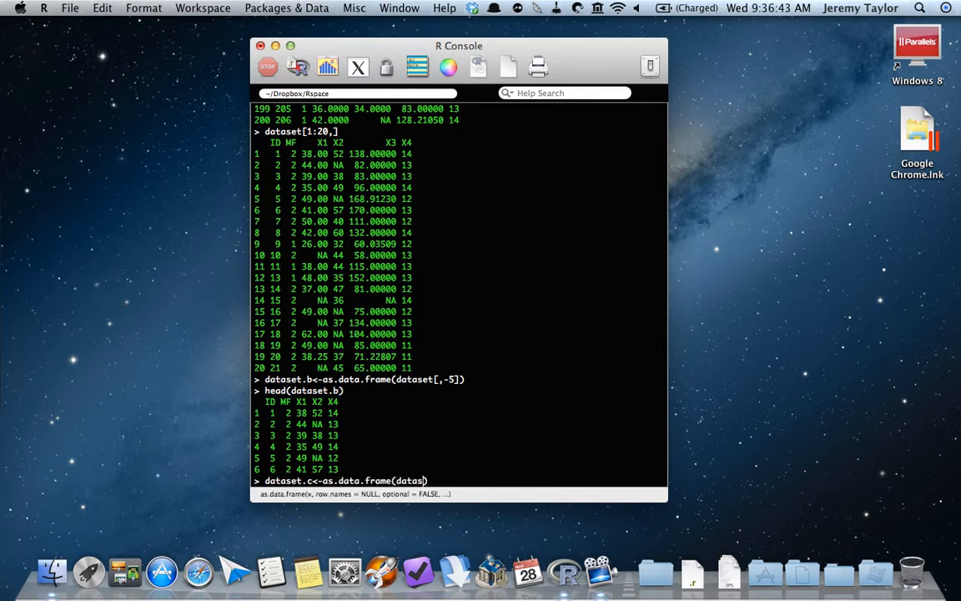
{"action": "type", "text": "[,5:7"}
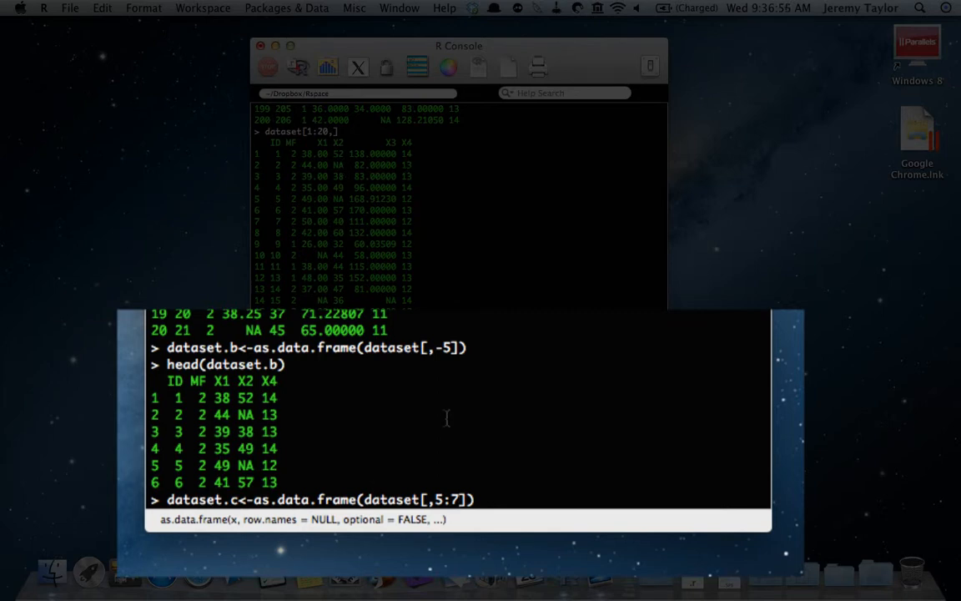
{"action": "key", "text": "Return"}
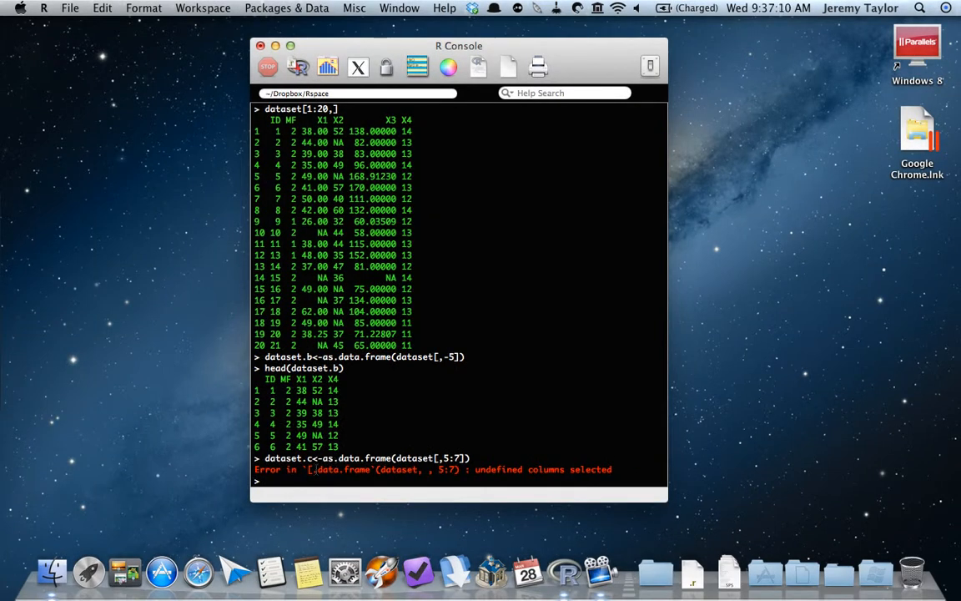
Step: Rerun the dataset.c assignment with the column range 4:6, as dataset.c<-as.data.frame(dataset[,4:6])
{"action": "key", "text": "Up"}
{"action": "key", "text": "Left"}
{"action": "key", "text": "Left"}
{"action": "key", "text": "Left"}
{"action": "key", "text": "Left"}
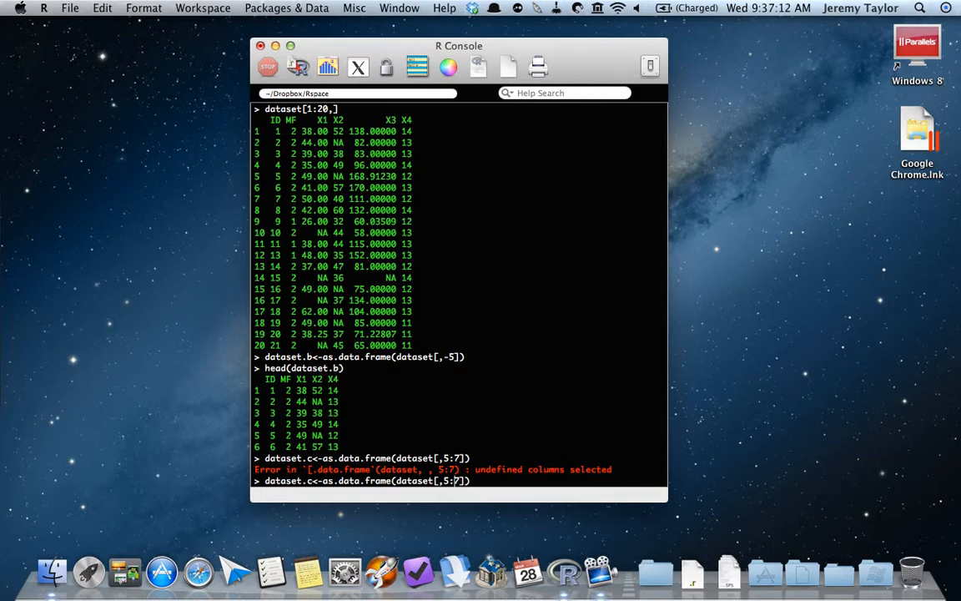
{"action": "key", "text": "BackSpace"}
{"action": "type", "text": "4"}
{"action": "key", "text": "BackSpace"}
{"action": "type", "text": "6"}
{"action": "key", "text": "Return"}
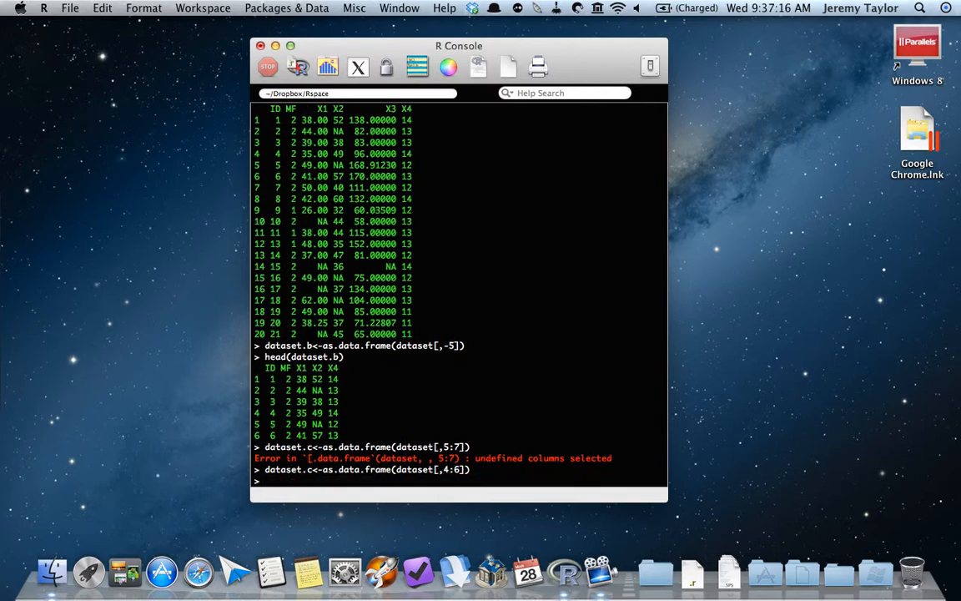
Step: Preview the first rows of the column subset with head(dataset.c)
{"action": "type", "text": "head(data"}
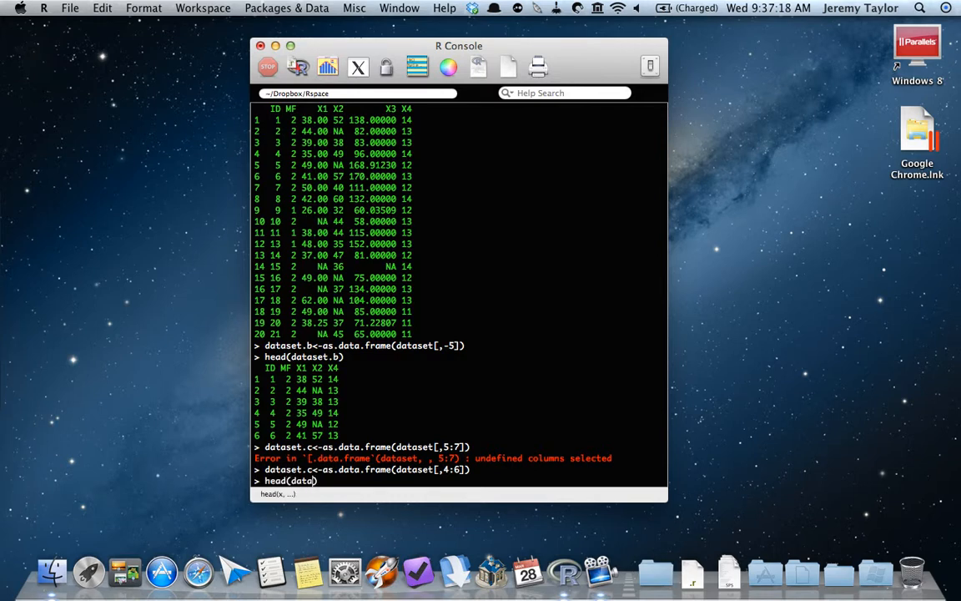
{"action": "type", "text": "set.c"}
{"action": "key", "text": "Return"}
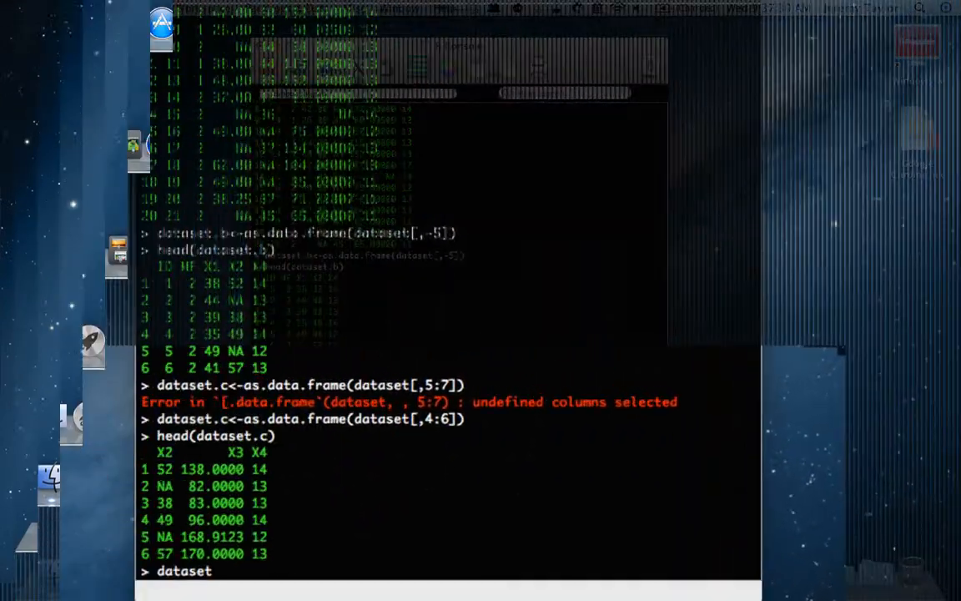
Step: Create dataset.d from rows 1 to 100 with all columns using dataset.d<-as.data.frame(dataset[1:100,])
{"action": "type", "text": ".d<-"}
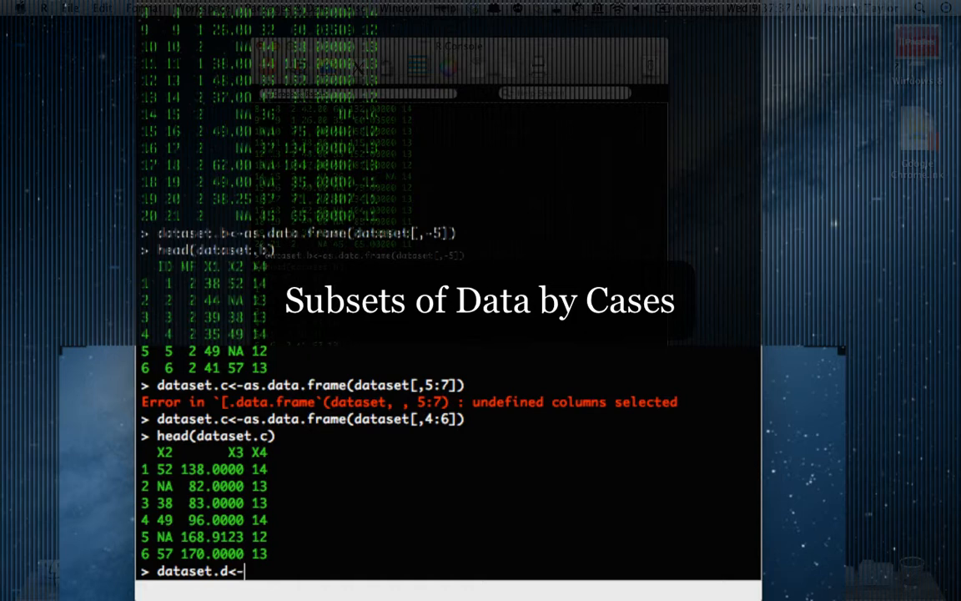
{"action": "type", "text": "as.data.frame"}
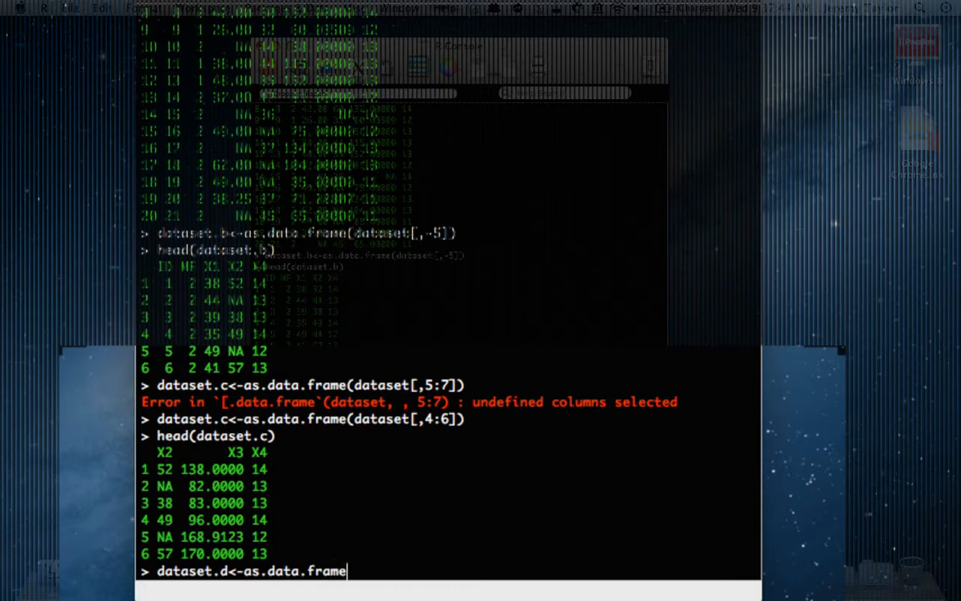
{"action": "type", "text": "(dataset"}
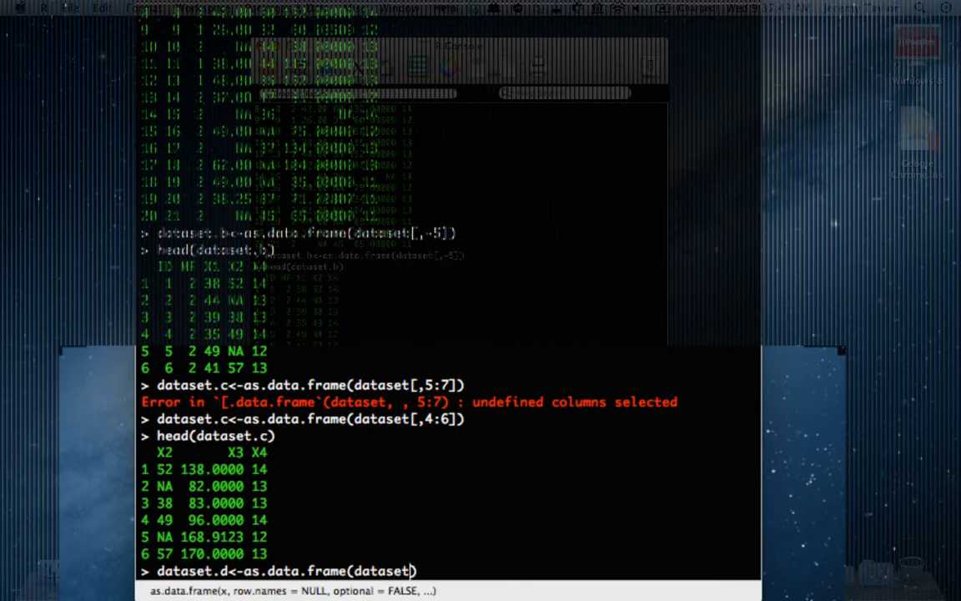
{"action": "type", "text": "[1:100,"}
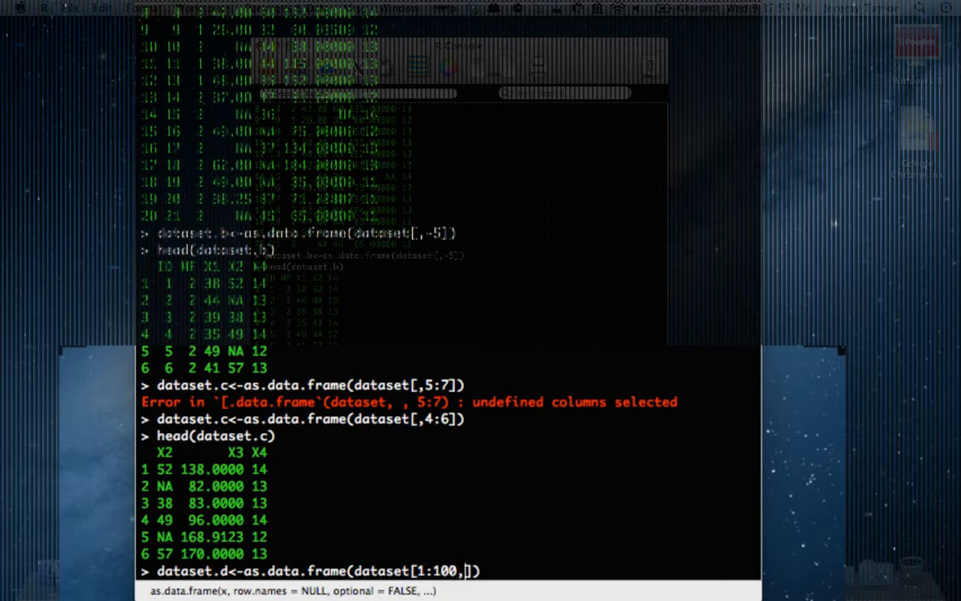
{"action": "key", "text": "Return"}
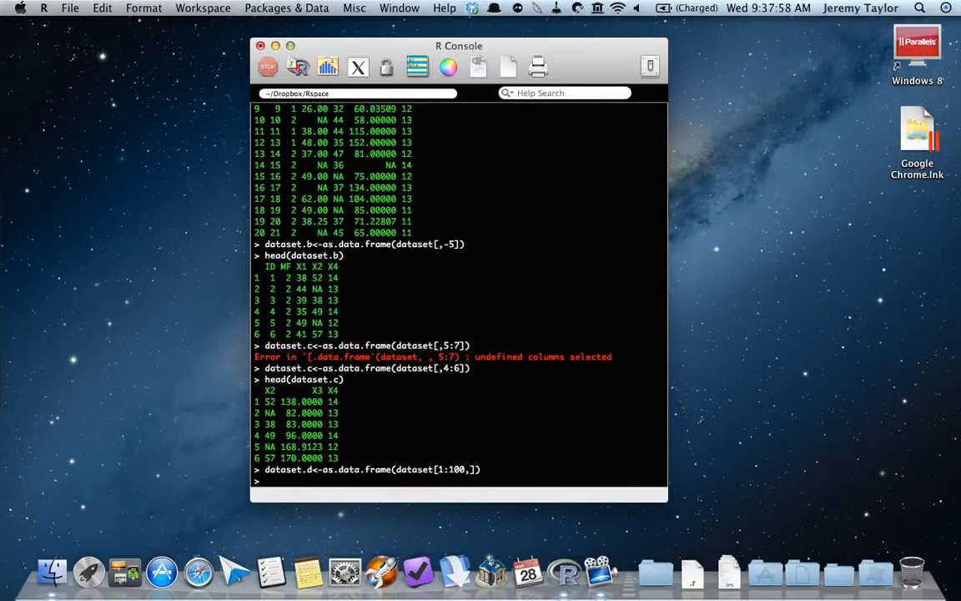
Step: Print all of dataset.d and review its rows from the first to the last
{"action": "type", "text": "dataset.d"}
{"action": "key", "text": "Return"}
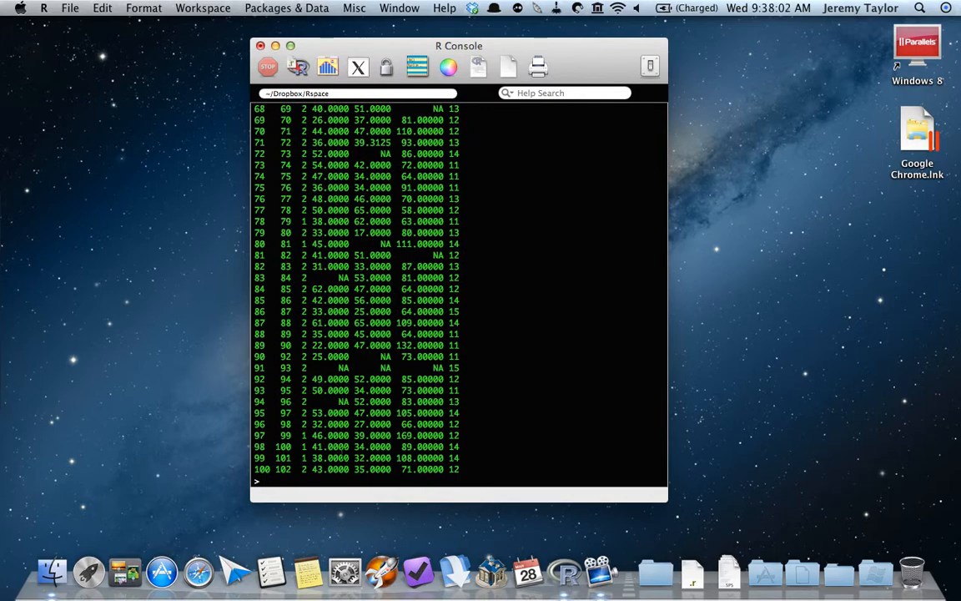
{"action": "scroll", "coordinate": [359, 228], "scroll_direction": "up", "scroll_amount": 10}
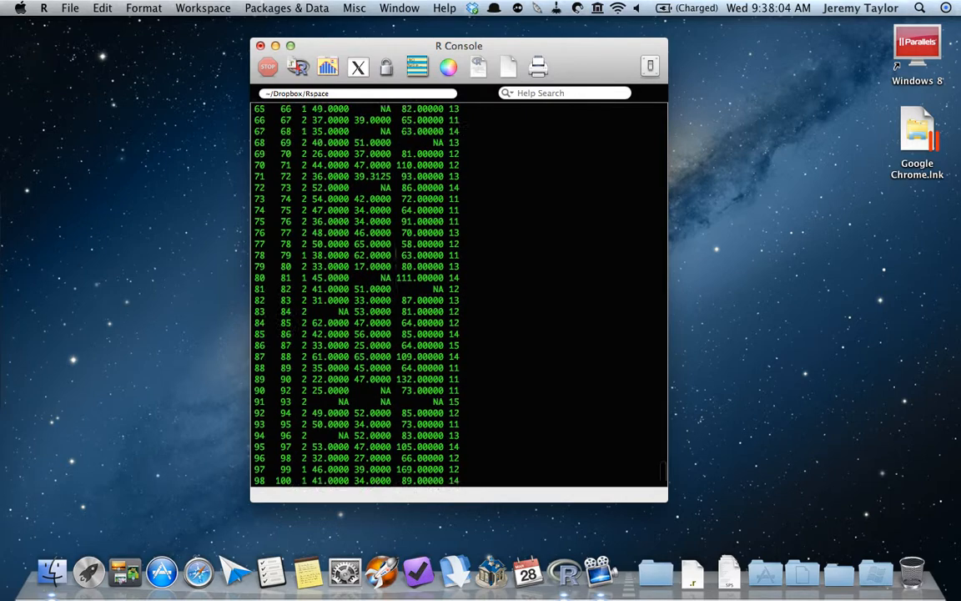
{"action": "scroll", "coordinate": [393, 251], "scroll_direction": "up", "scroll_amount": 5}
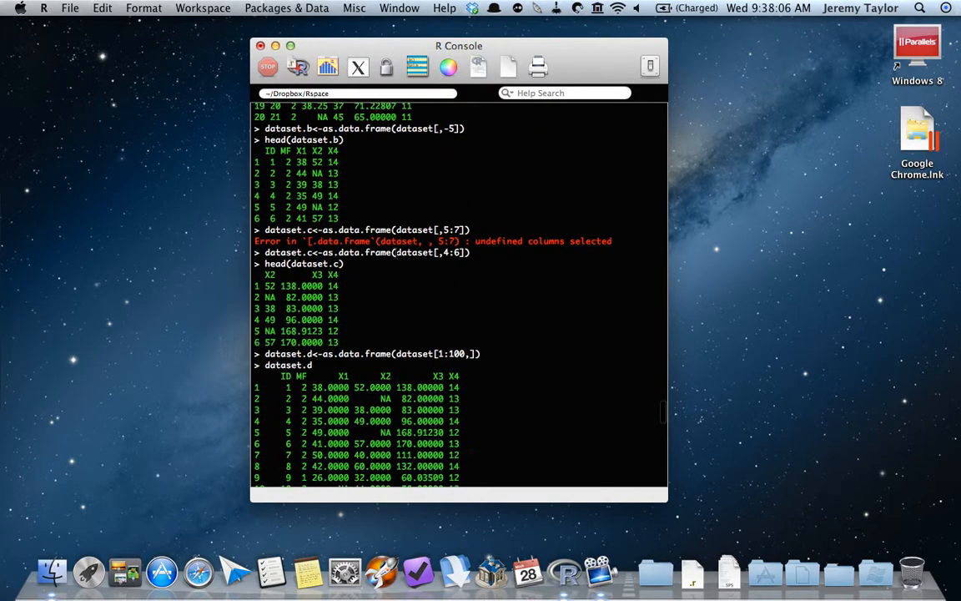
{"action": "scroll", "coordinate": [394, 252], "scroll_direction": "down", "scroll_amount": 15}
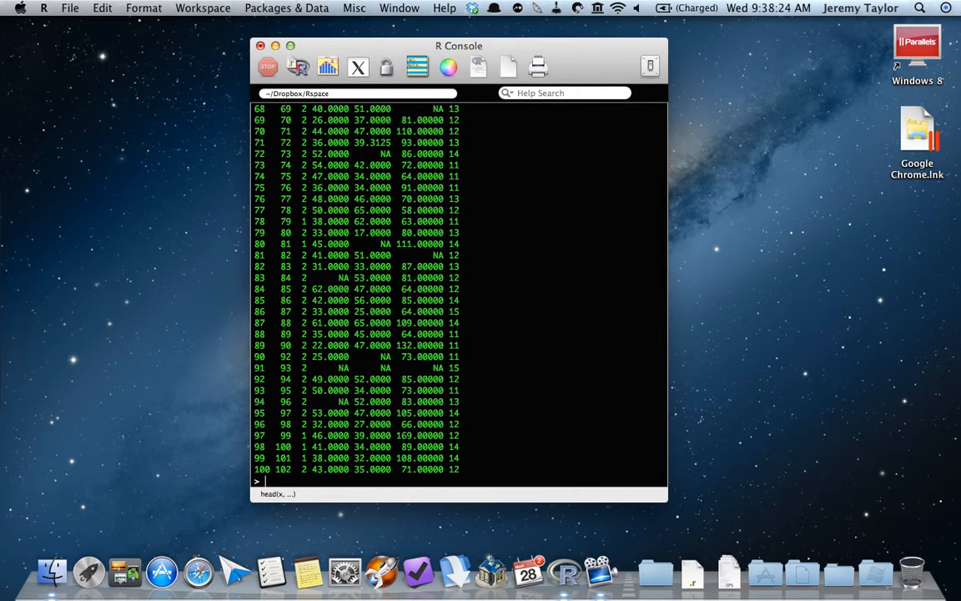
Step: Preview the first rows of the original data with head(dataset)
{"action": "type", "text": "head(dataset"}
{"action": "key", "text": "Return"}
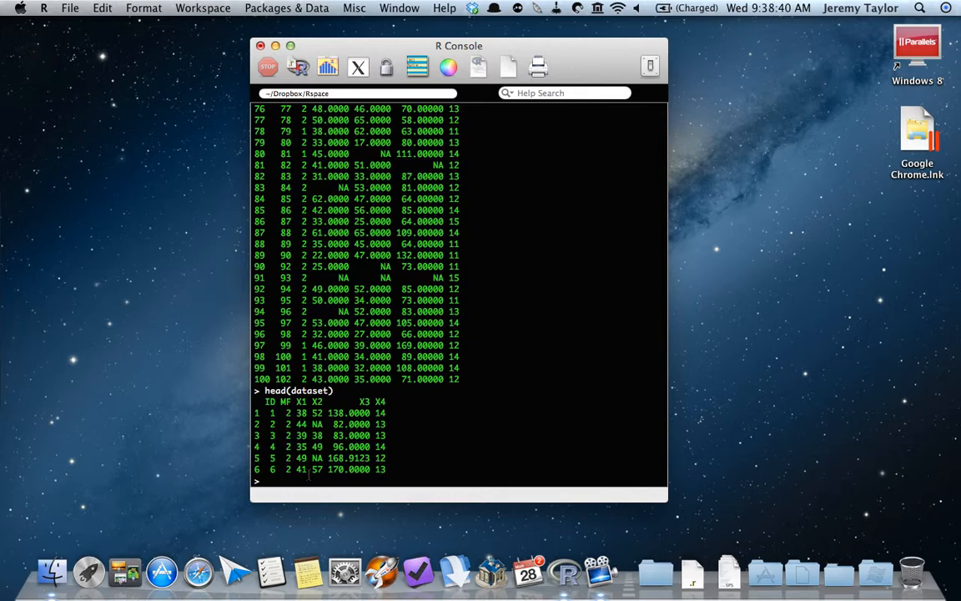
Step: Add a product variable X1_X2 to the existing data with dataset$X1_X2<-dataset$X1*dataset$X2
{"action": "type", "text": "dataset$X1_X2"}
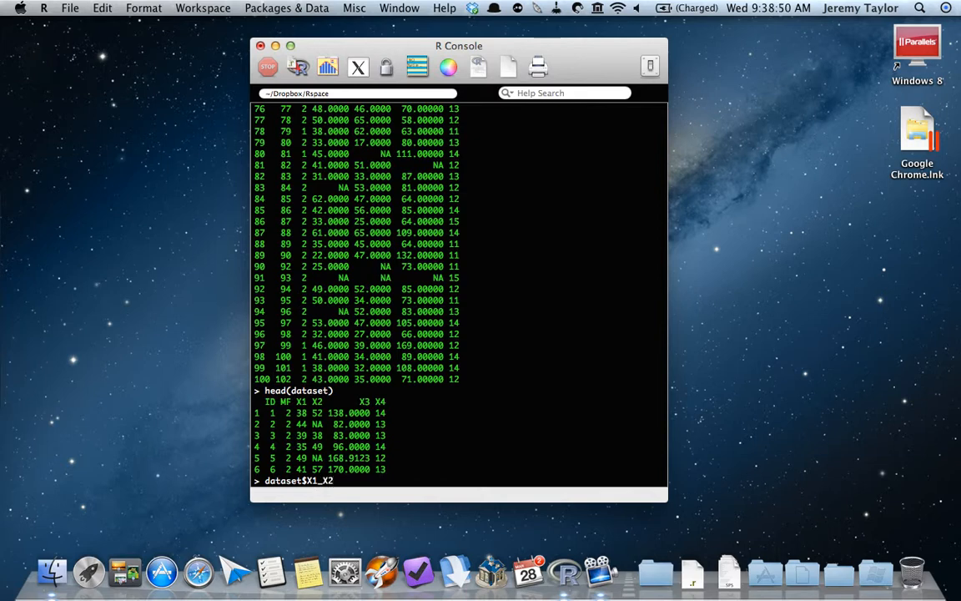
{"action": "type", "text": "<-dataset"}
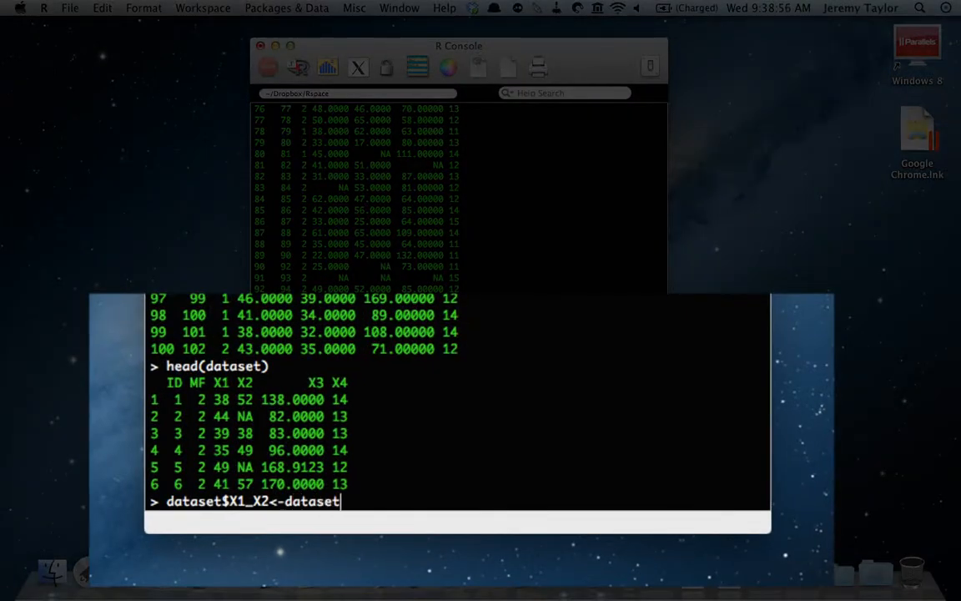
{"action": "type", "text": "$X1*"}
{"action": "type", "text": "dataset"}
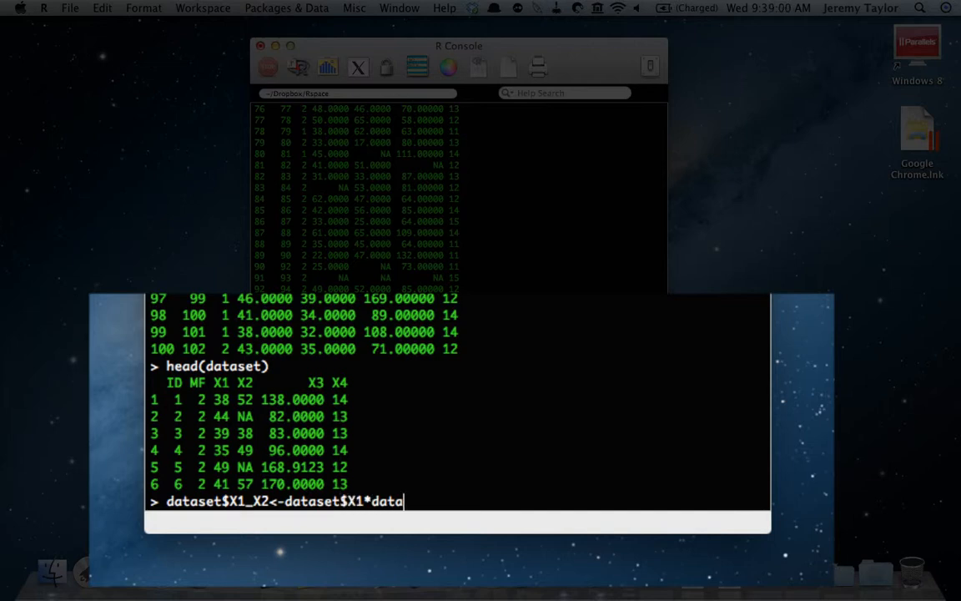
{"action": "type", "text": "$X2"}
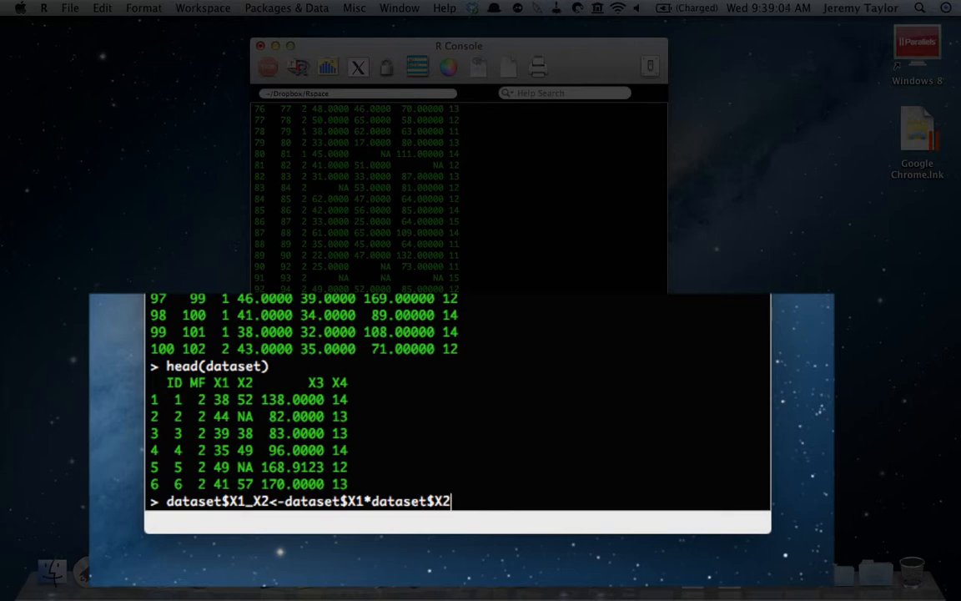
{"action": "key", "text": "Return"}
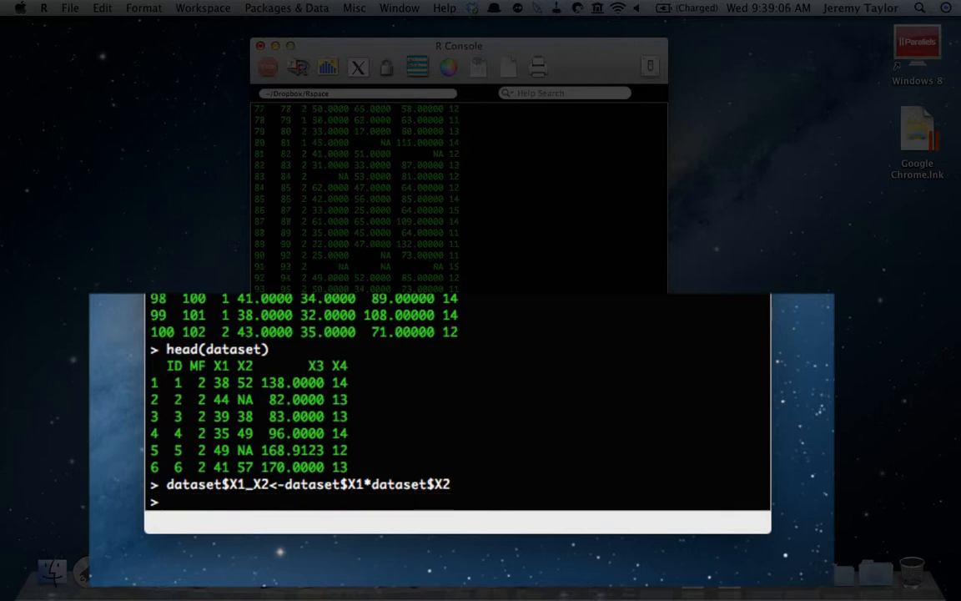
Step: Check the added X1_X2 column by previewing the first rows with head(dataset)
{"action": "type", "text": "head(da"}
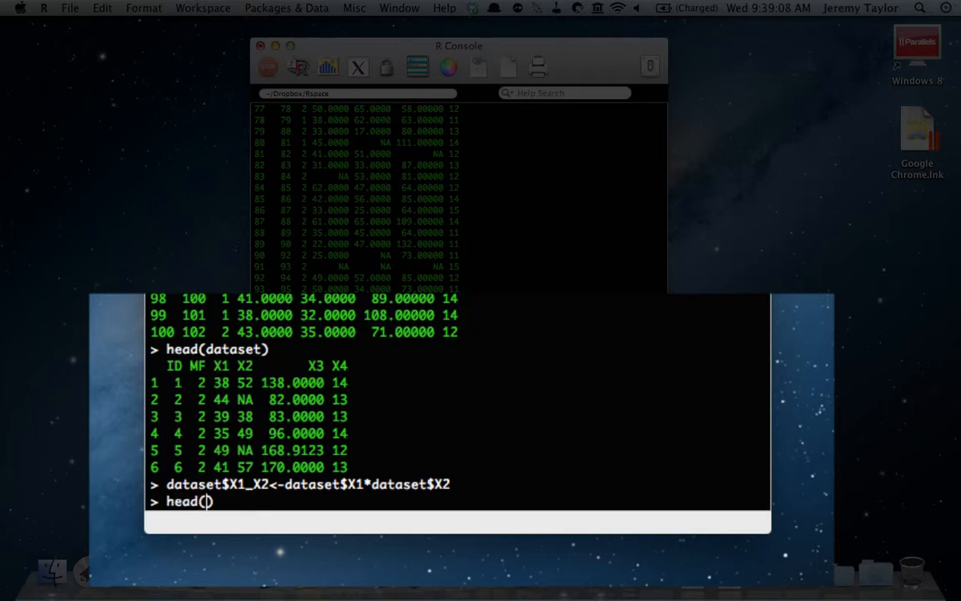
{"action": "type", "text": "taset"}
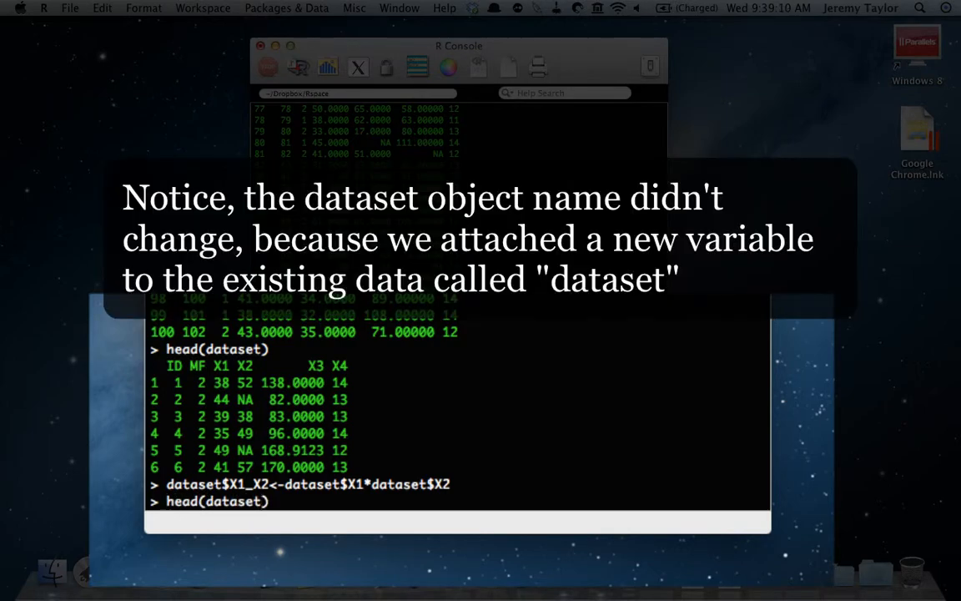
{"action": "key", "text": "Return"}
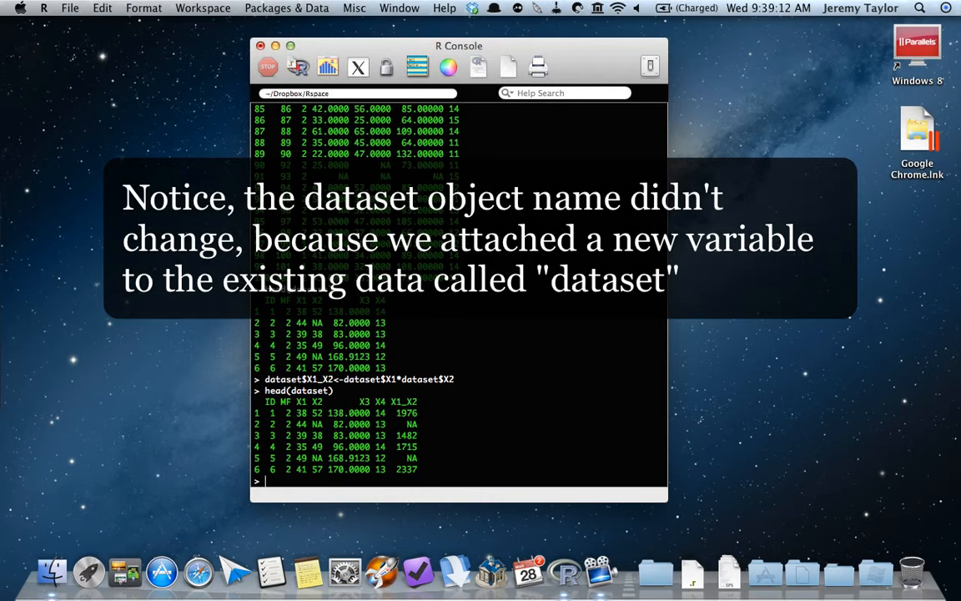